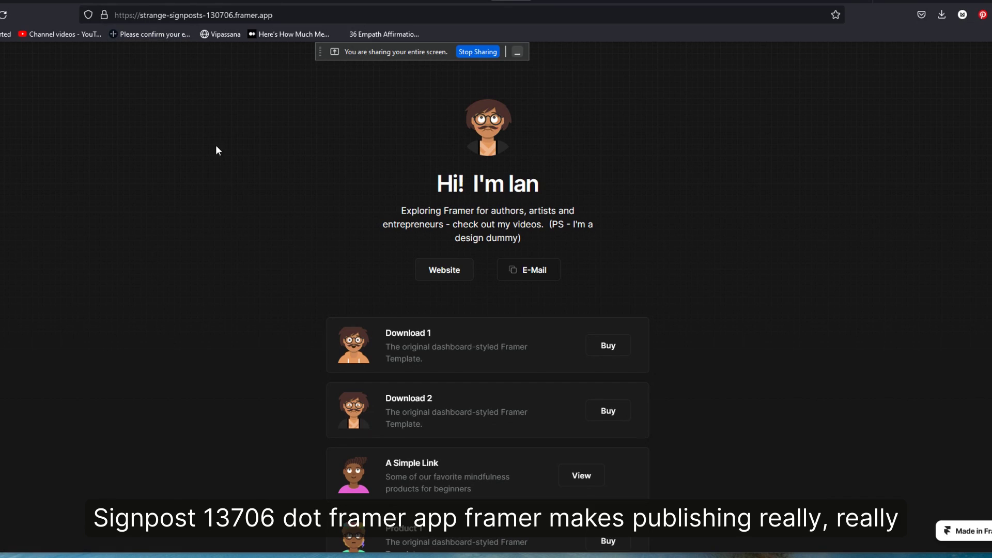
# Return to the Framer project tab showing the live domain strange-signposts-130706.framer.app.
pyautogui.click(468, 3)
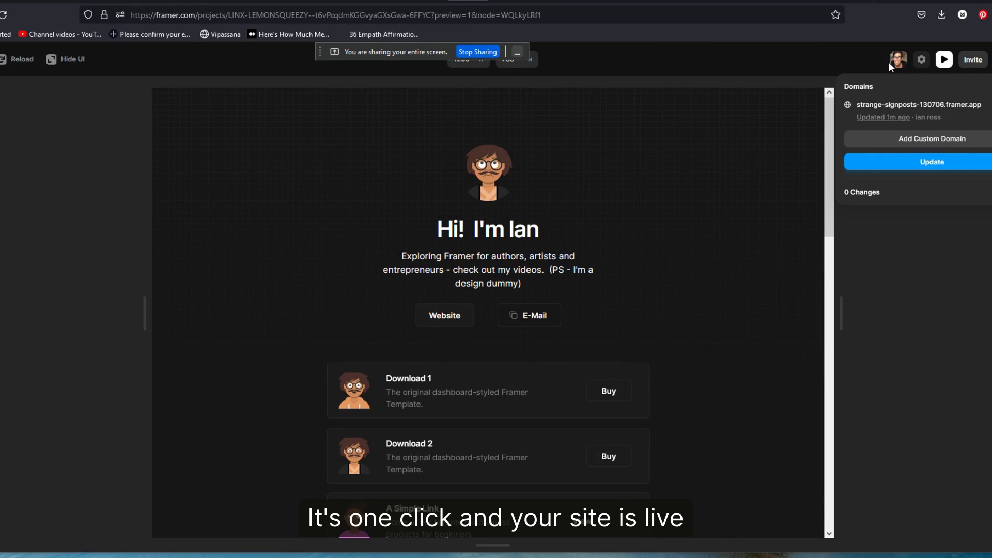
# Leave the preview and open the site's Domains settings, showing the base domain and free subdomain option.
pyautogui.click(922, 60)
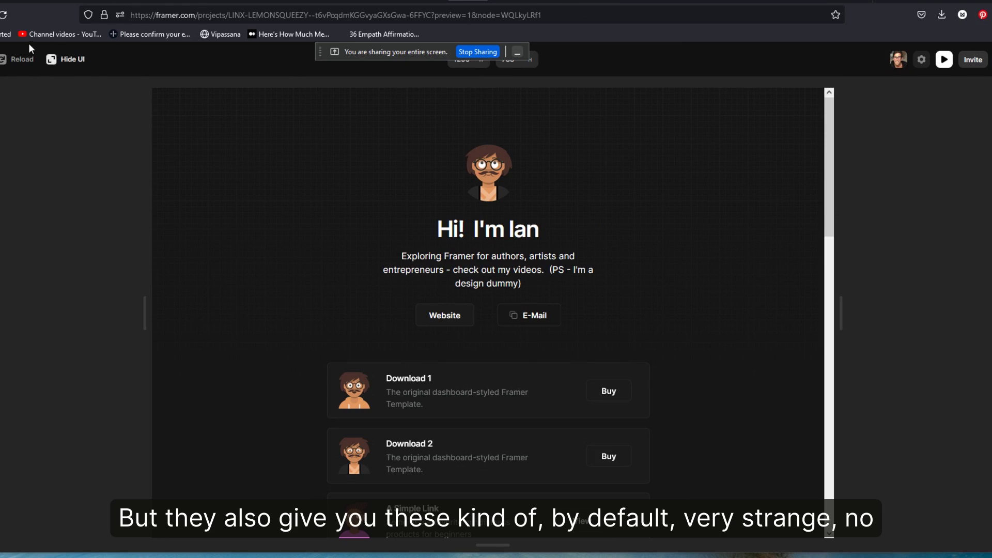
pyautogui.press('Escape')
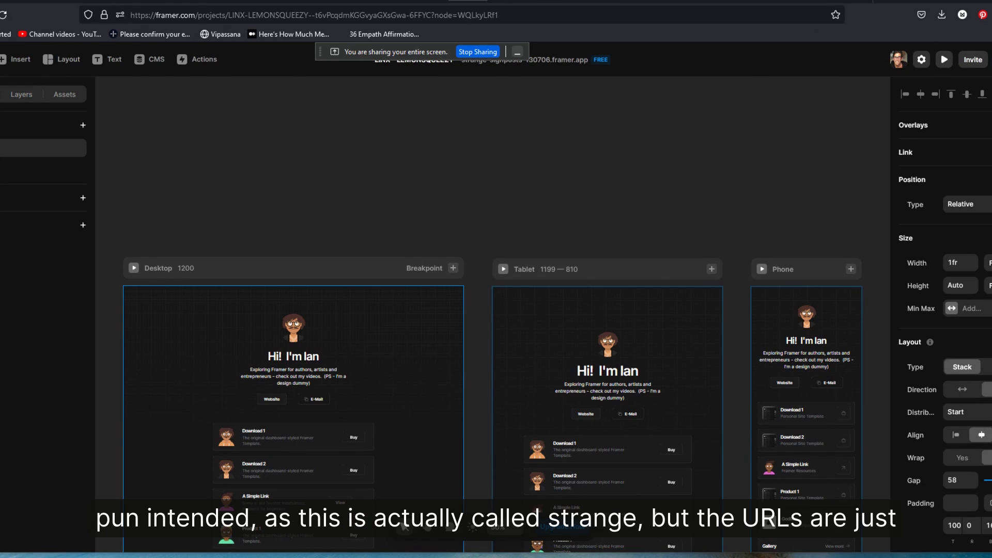
pyautogui.click(921, 60)
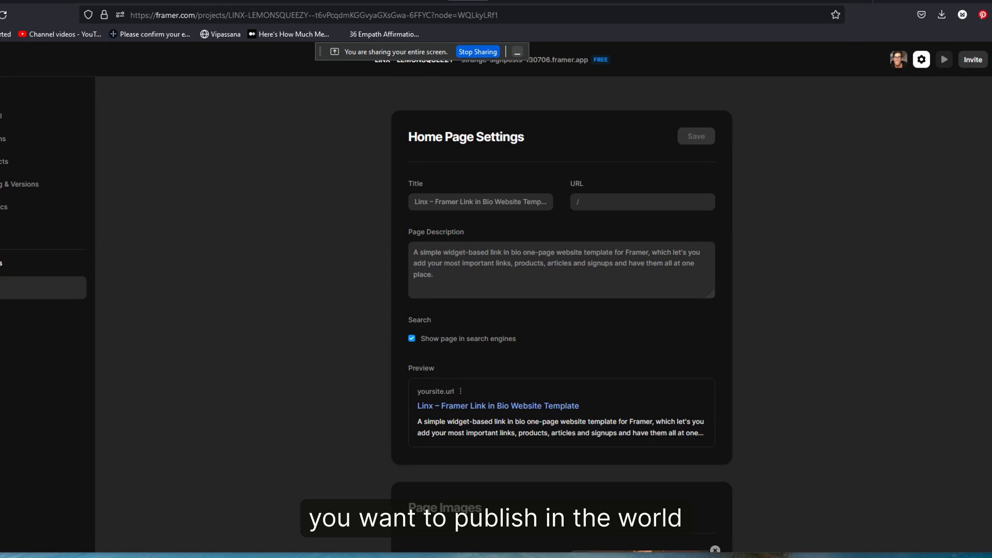
pyautogui.scroll(-8, 690, 175)
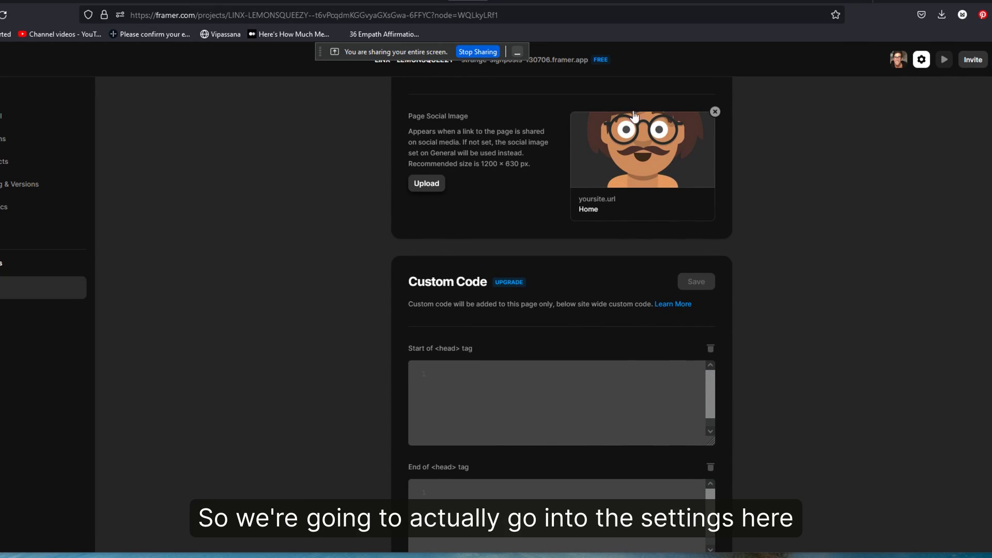
pyautogui.scroll(-6, 561, 310)
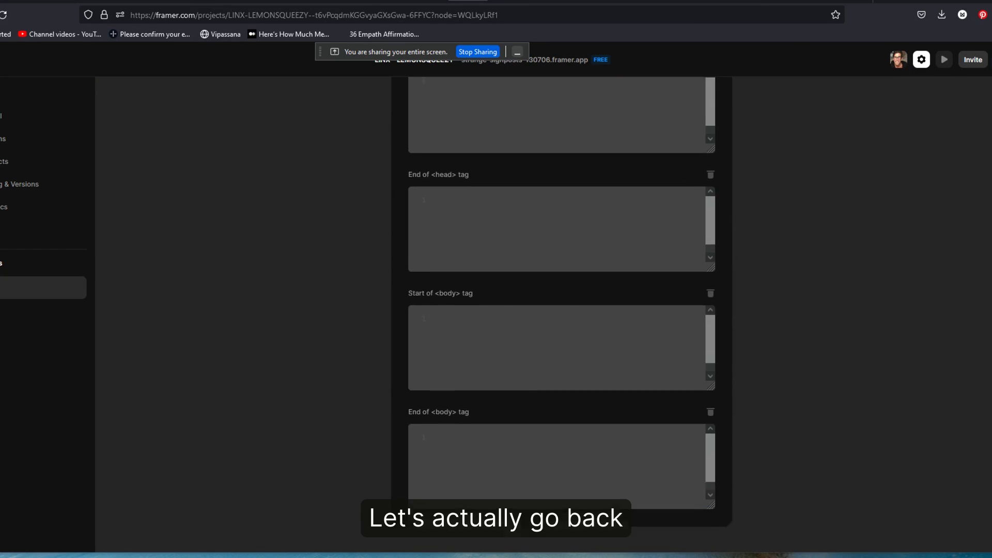
pyautogui.scroll(5, 561, 310)
pyautogui.scroll(10, 562, 310)
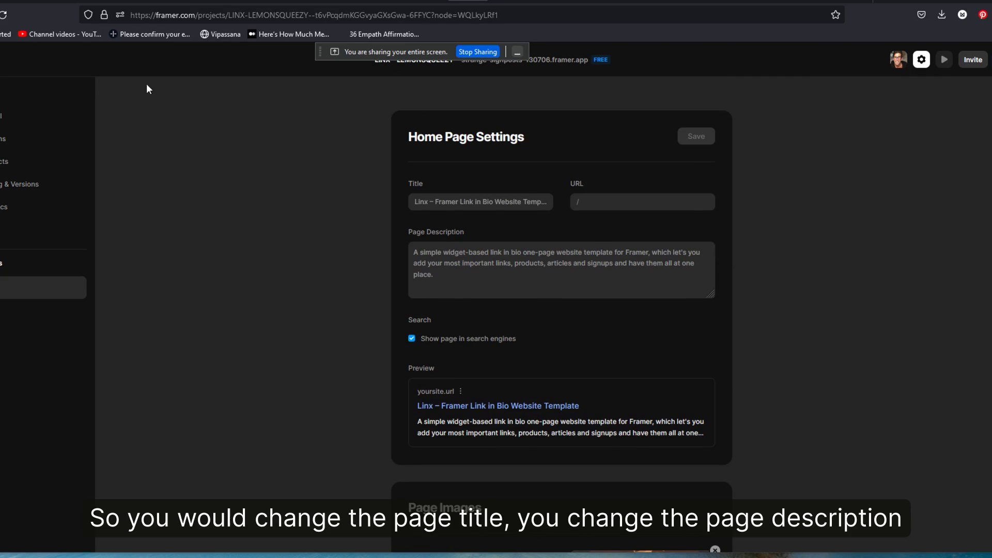
pyautogui.click(21, 138)
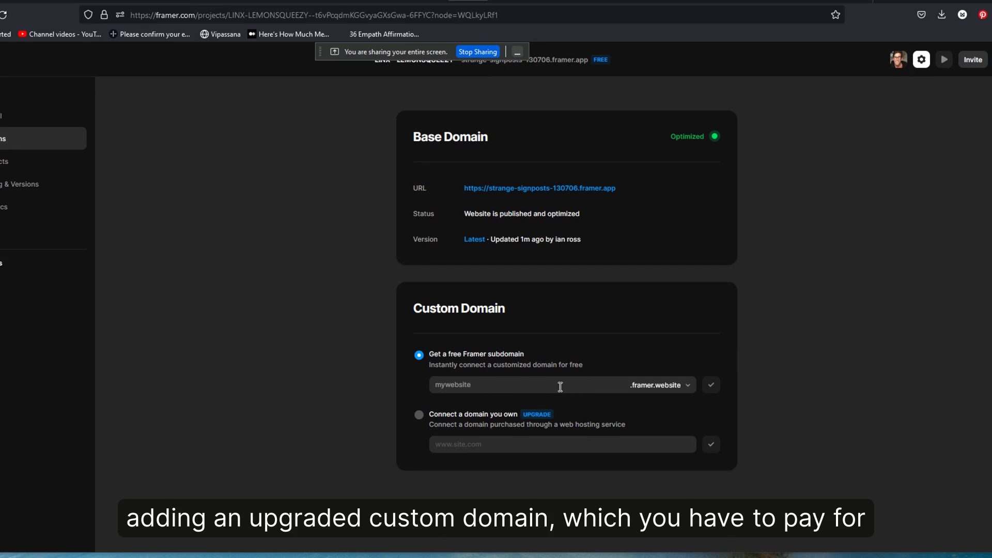
# Try the free subdomain 'ian' on framer.website and find it already taken.
pyautogui.click(461, 384)
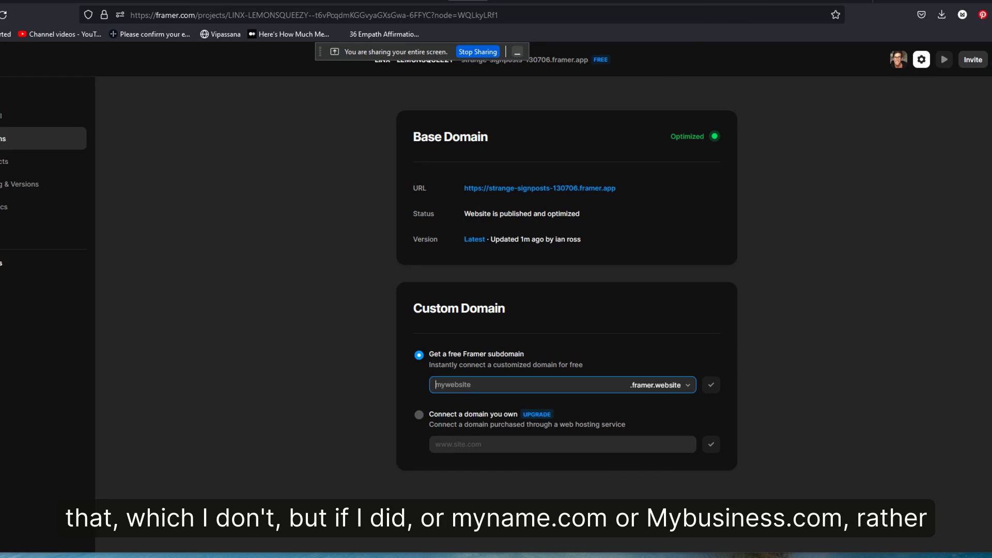
pyautogui.write('ian')
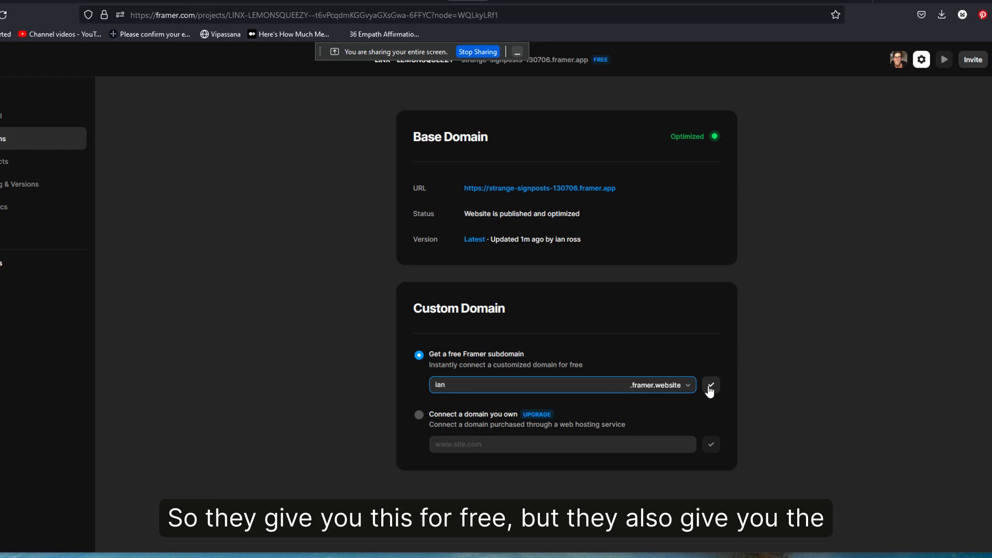
pyautogui.click(710, 389)
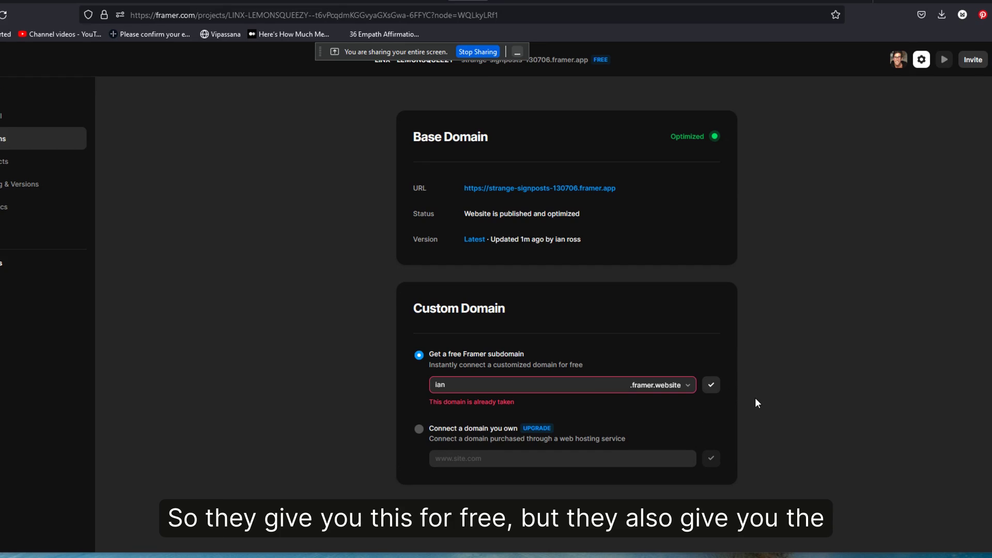
# Claim a free framer.website subdomain built from the owner's full name instead.
pyautogui.click(478, 388)
pyautogui.press('BackSpace')
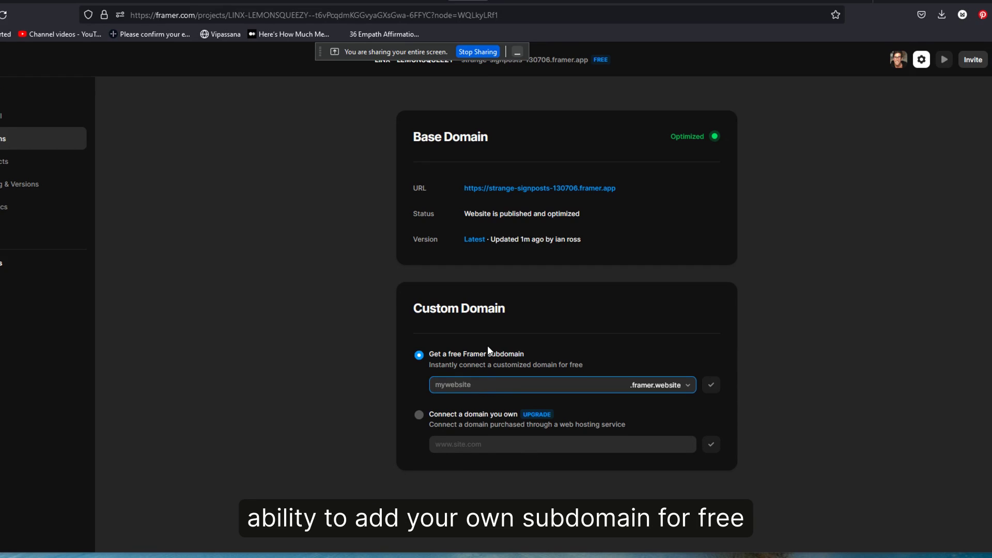
pyautogui.write('ian')
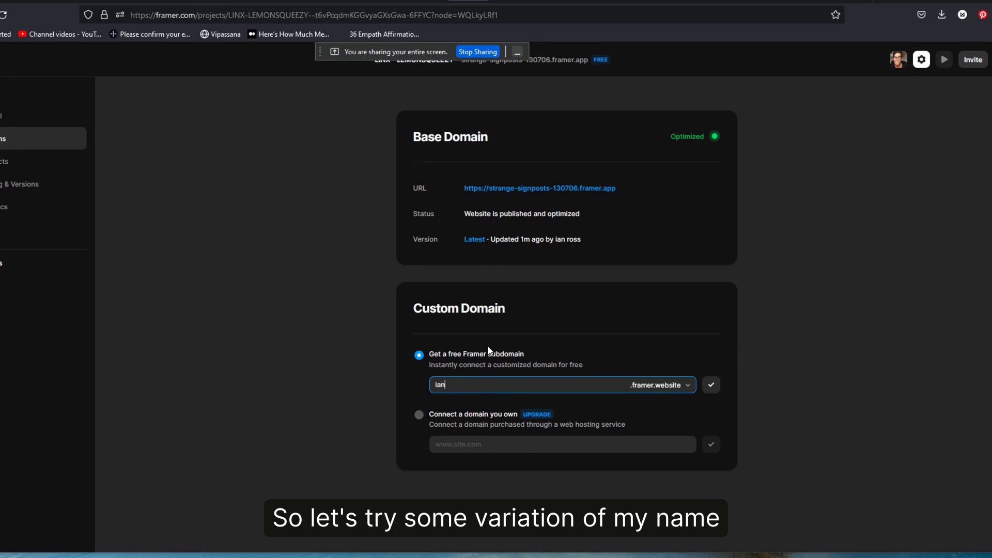
pyautogui.write('ross')
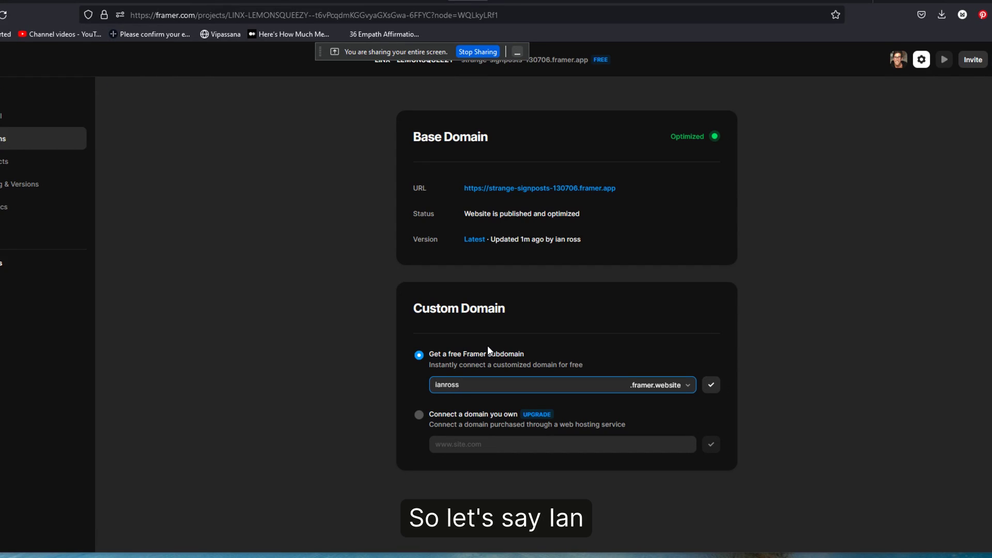
pyautogui.click(715, 385)
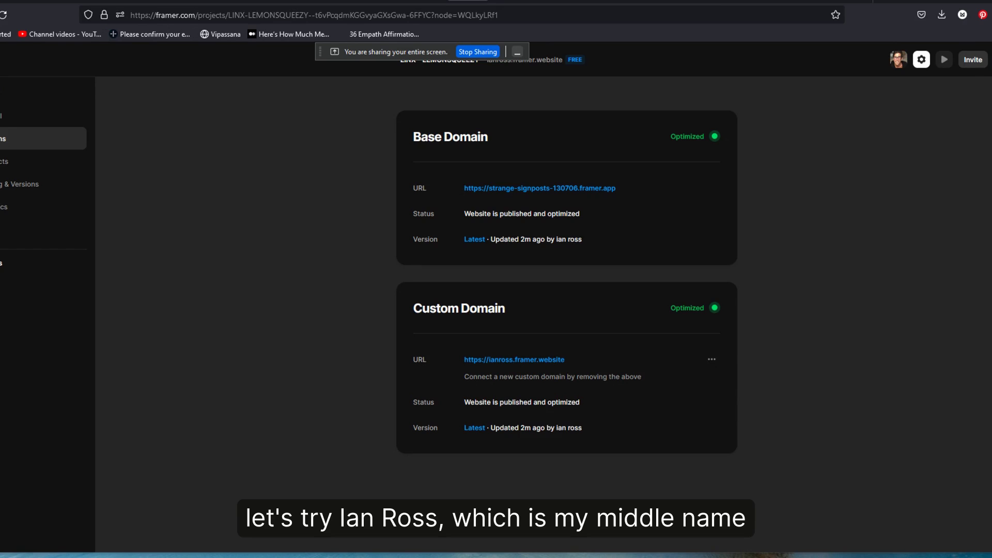
pyautogui.click(988, 60)
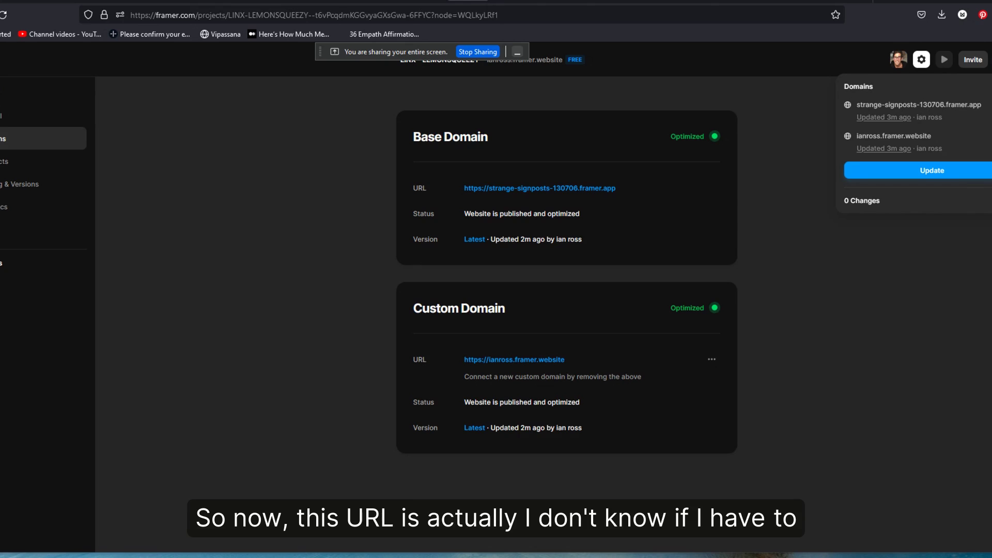
# Republish the site with Update and view it live on the new framer.website subdomain.
pyautogui.click(939, 172)
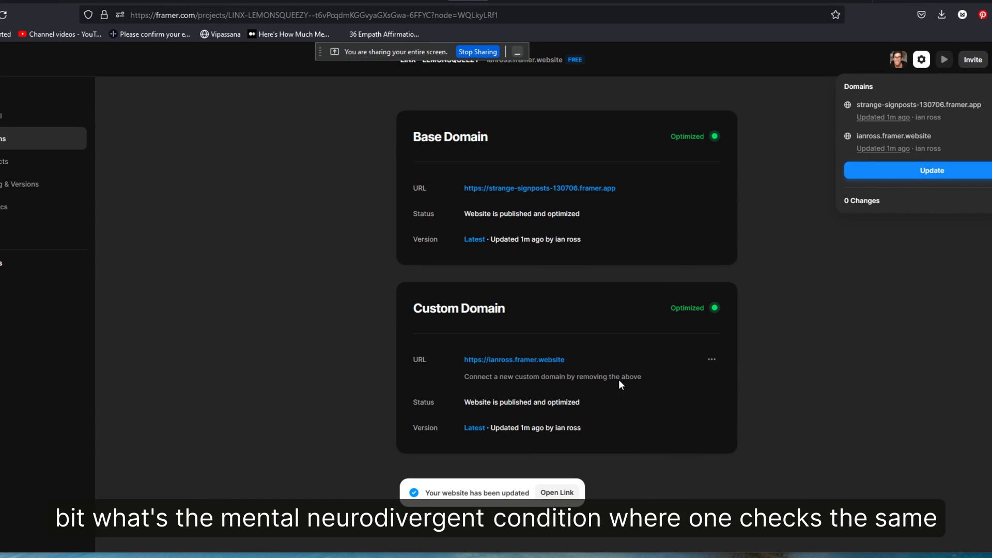
pyautogui.click(503, 359)
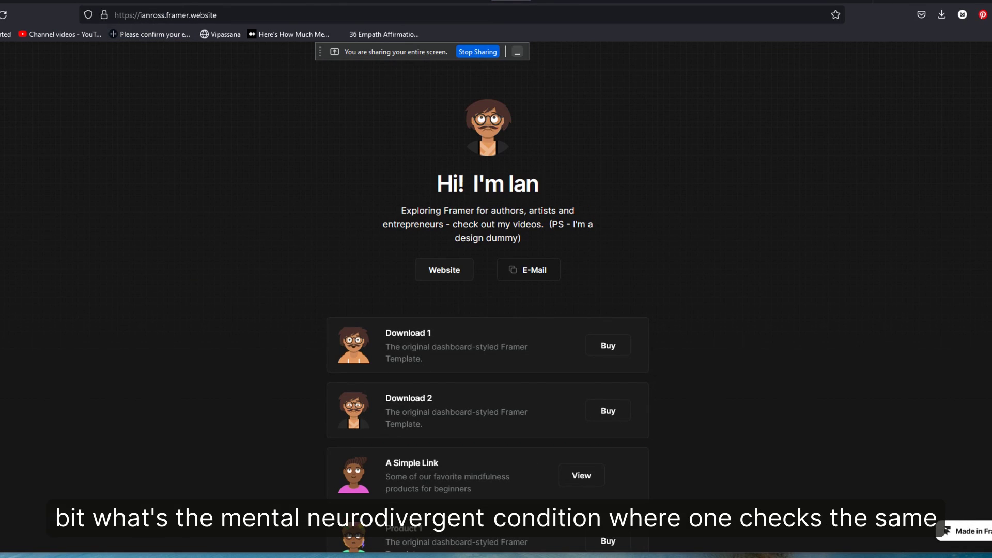
pyautogui.scroll(-15, 487, 298)
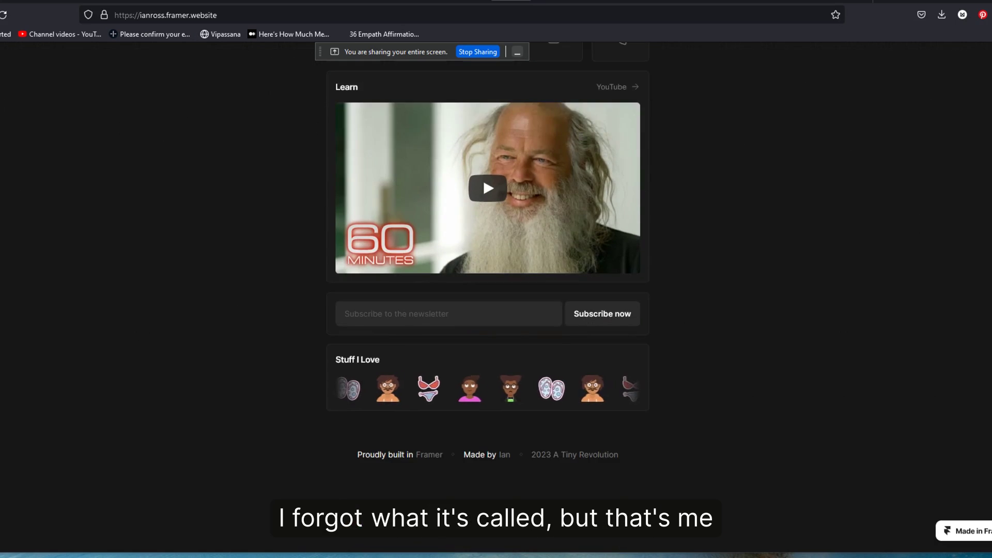
pyautogui.scroll(15, 488, 298)
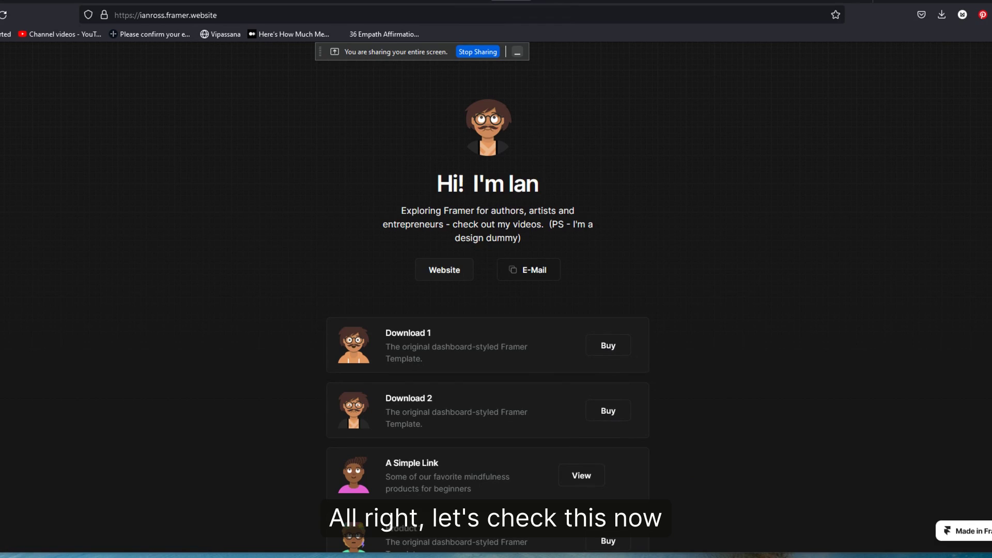
pyautogui.scroll(-10, 987, 94)
pyautogui.scroll(10, 987, 94)
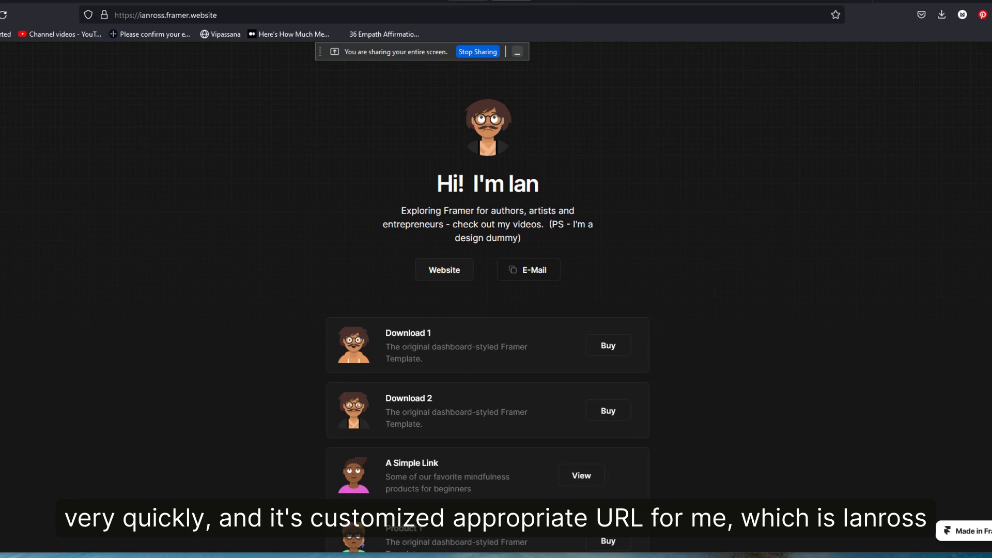
pyautogui.click(468, 2)
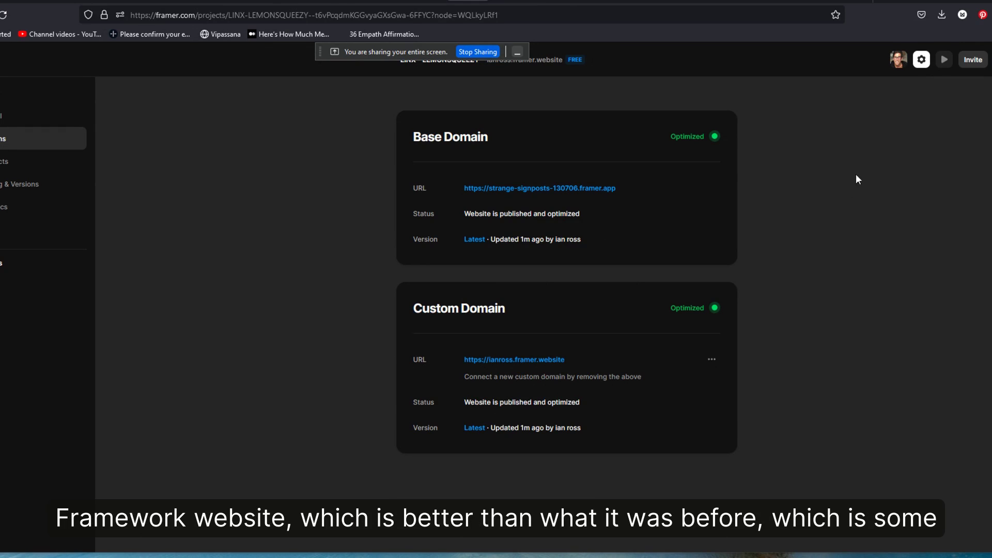
# Remove the framer.website custom domain, leaving only the strange-signposts-130706.framer.app base domain.
pyautogui.press('Escape')
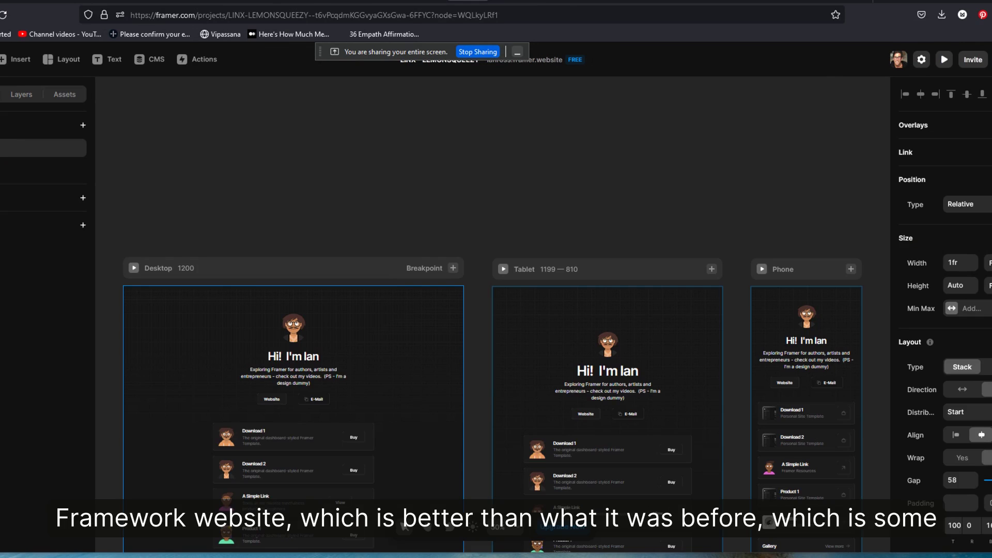
pyautogui.click(922, 59)
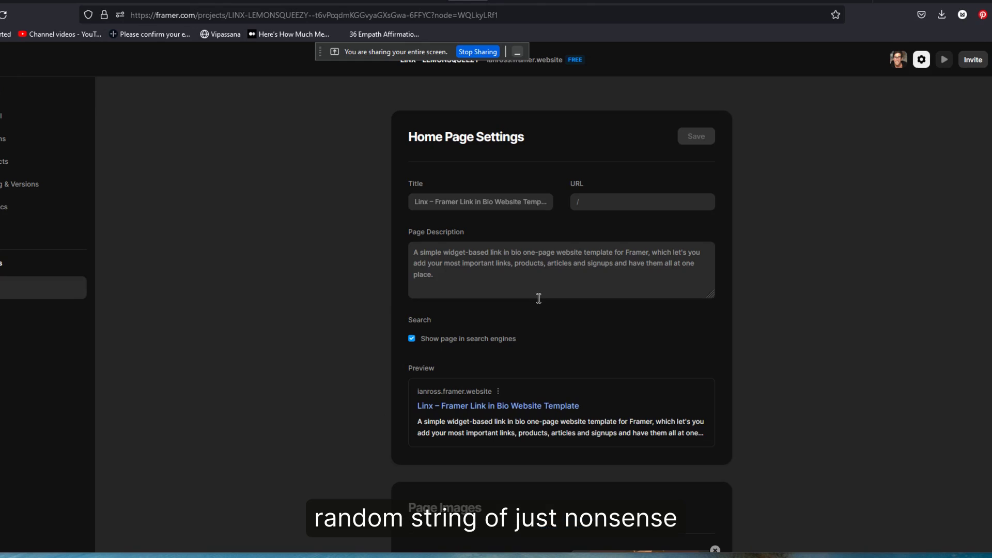
pyautogui.scroll(-10, 561, 310)
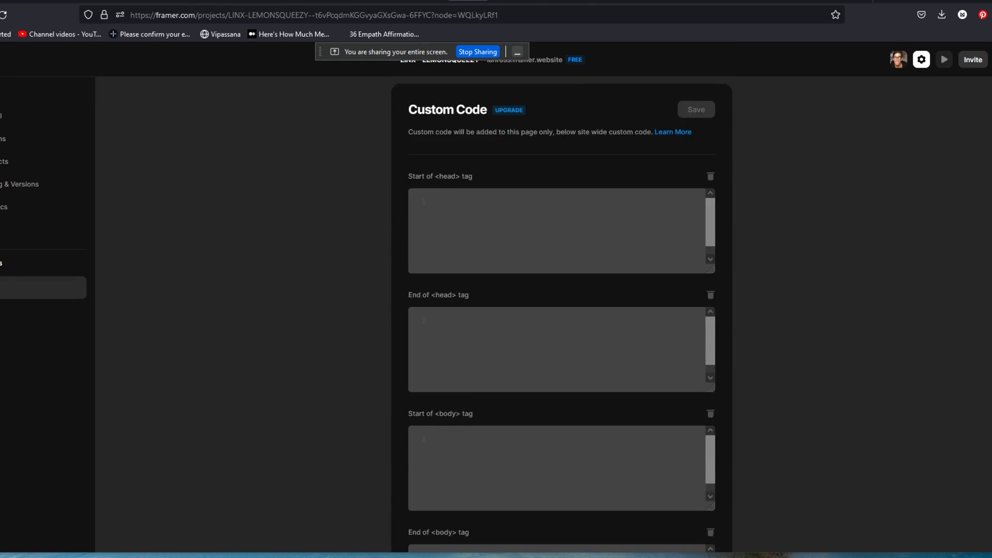
pyautogui.scroll(5, 562, 310)
pyautogui.click(5, 138)
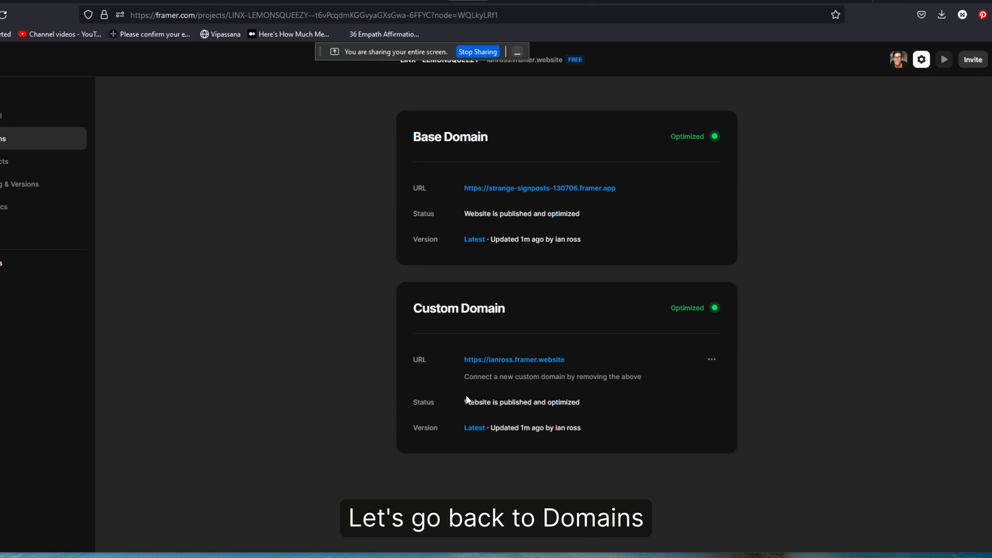
pyautogui.click(713, 361)
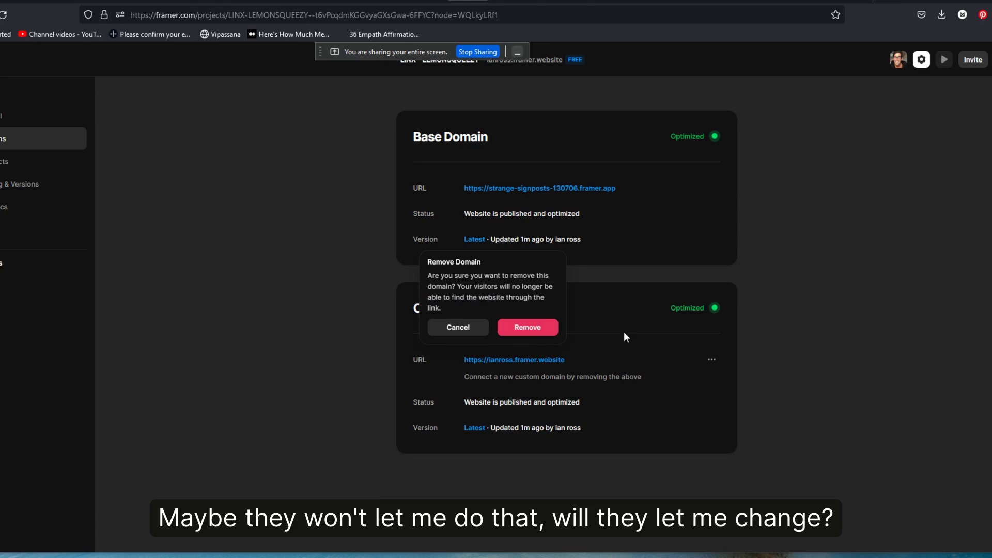
pyautogui.click(540, 331)
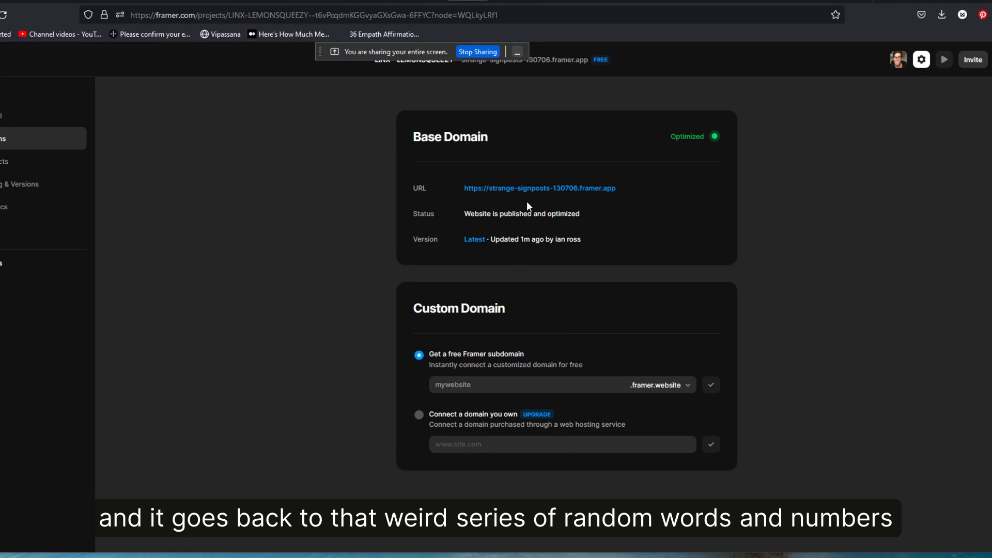
# Connect the free subdomain ian.framer.wiki using the .framer.wiki ending.
pyautogui.click(687, 386)
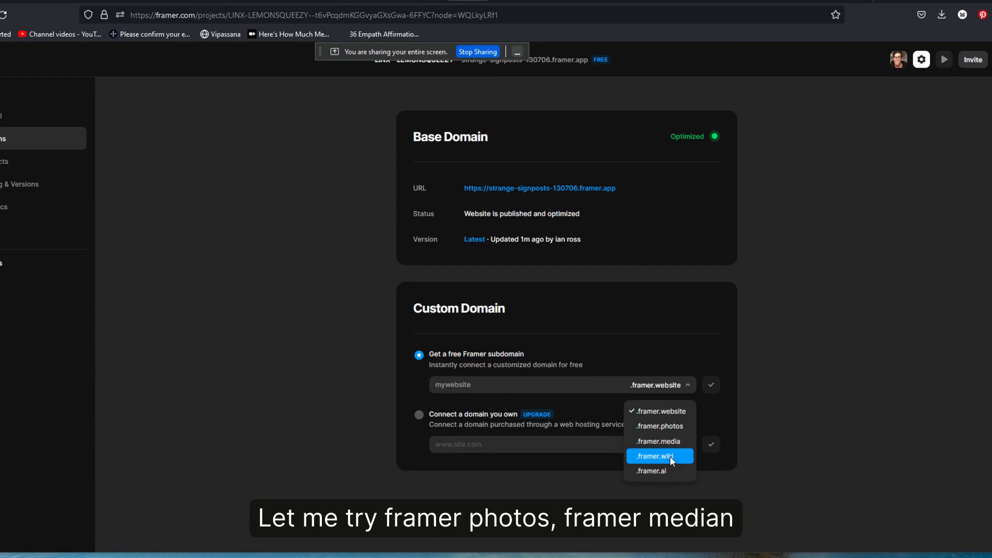
pyautogui.click(495, 382)
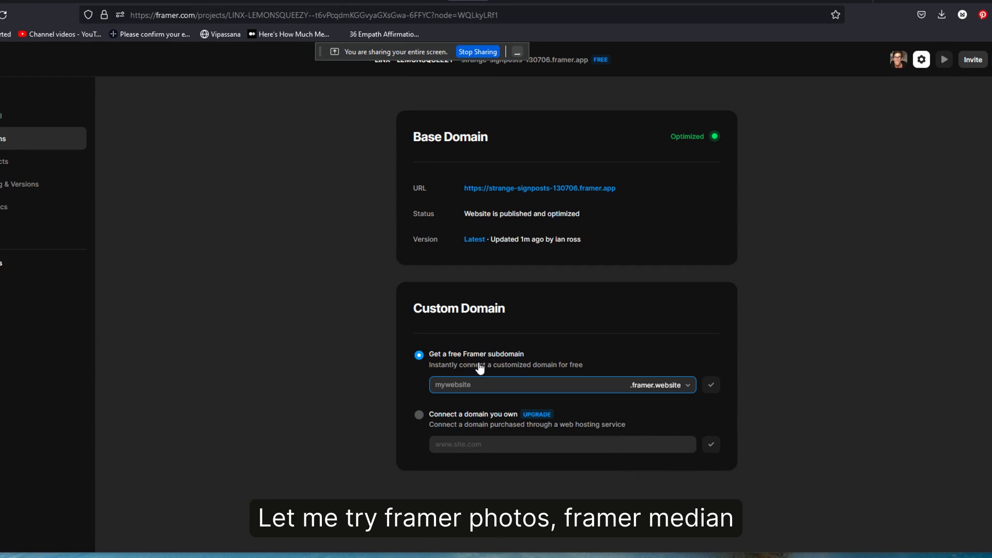
pyautogui.write('ia')
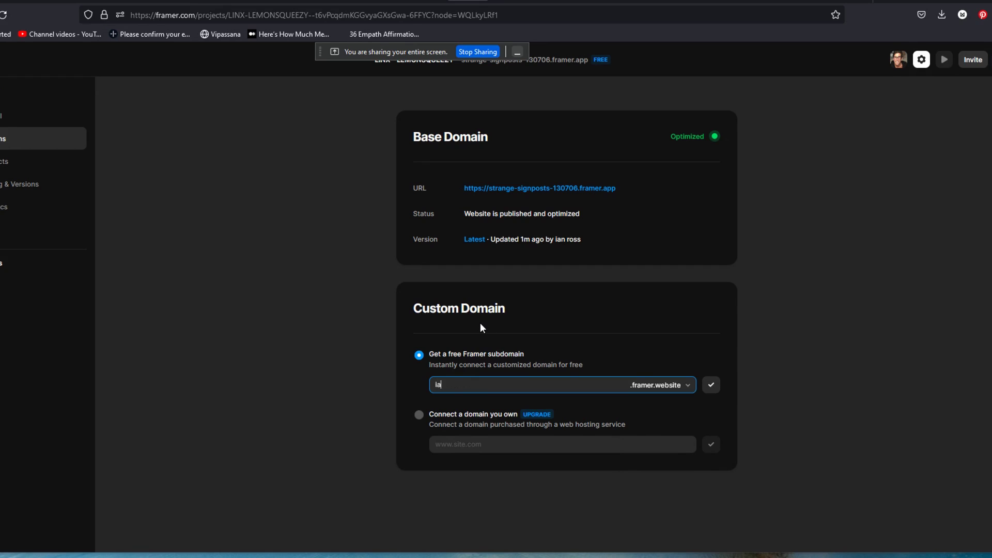
pyautogui.write('n')
pyautogui.click(662, 387)
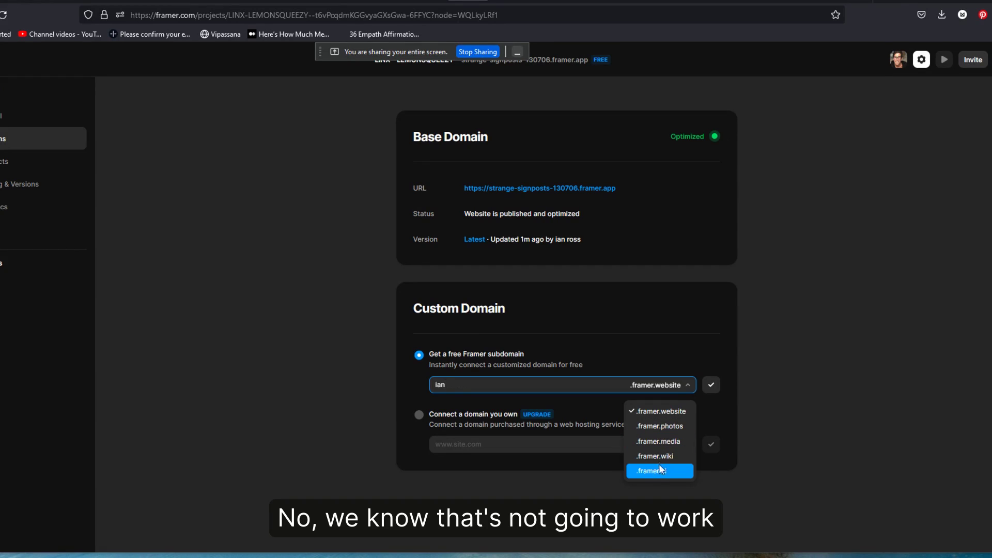
pyautogui.click(659, 458)
pyautogui.click(711, 386)
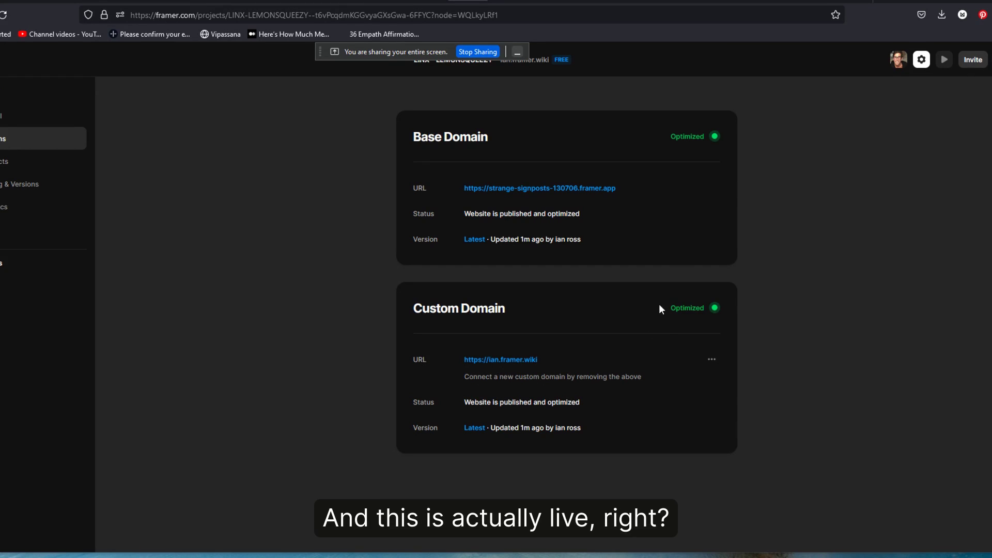
pyautogui.click(988, 60)
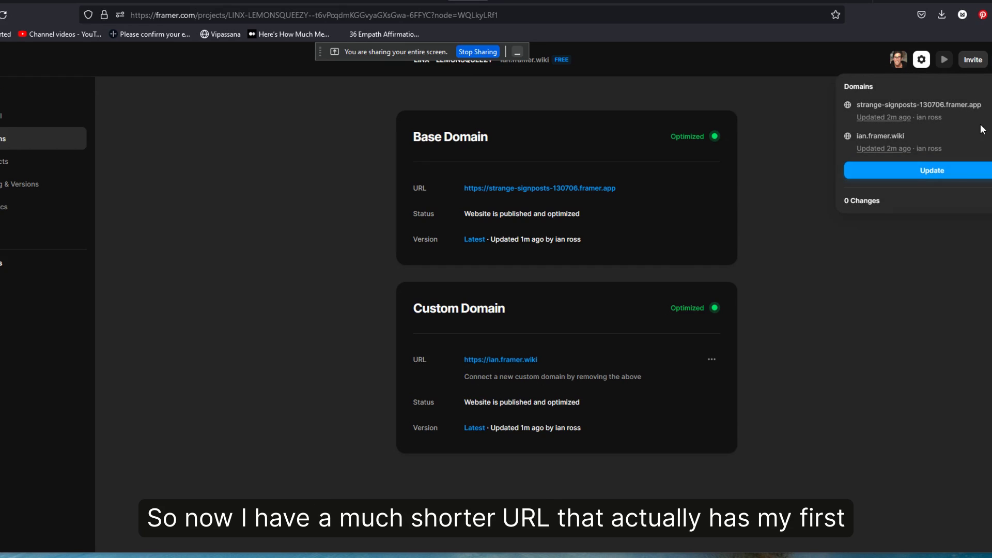
# Republish the site and view the live profile page at ian.framer.wiki.
pyautogui.click(959, 172)
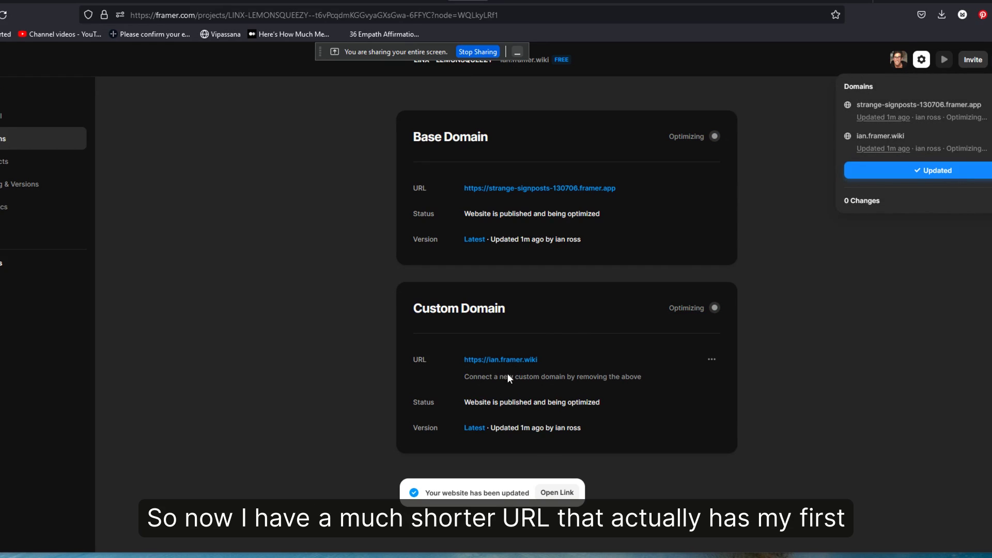
pyautogui.click(556, 493)
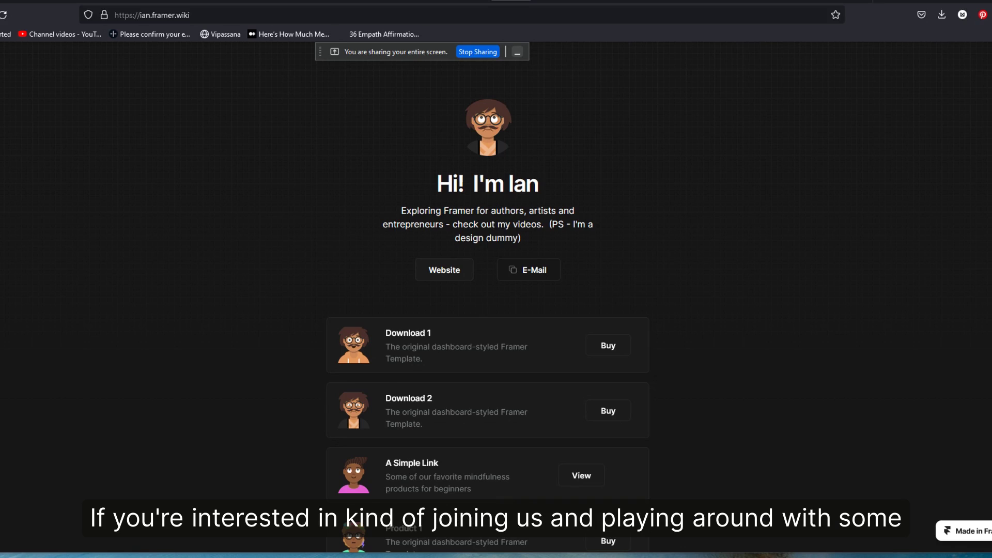
pyautogui.scroll(-3, 488, 310)
pyautogui.scroll(3, 487, 310)
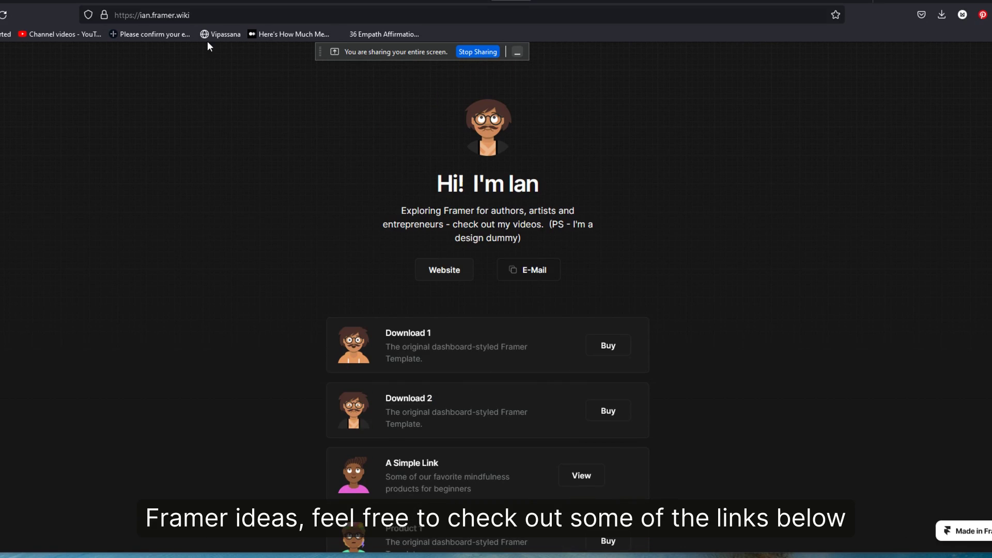